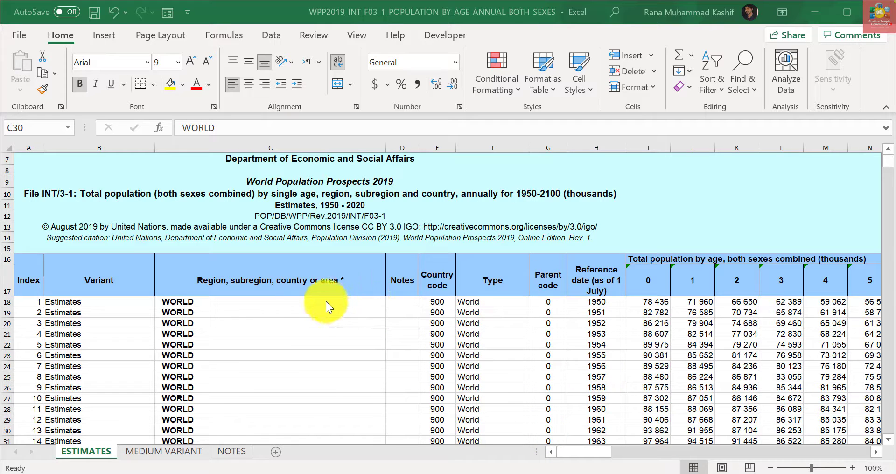
# Examine the age columns along the 1954 World row from column C across to age 26 in column AI
pyautogui.click(349, 340)
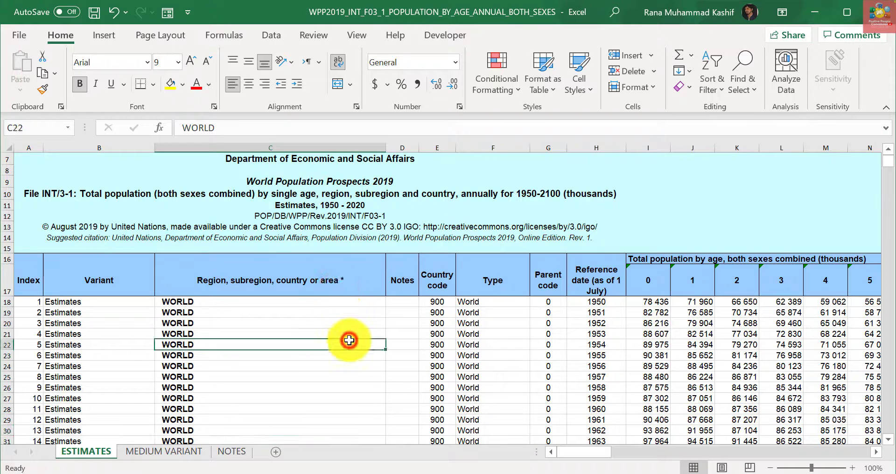
pyautogui.press('Right')
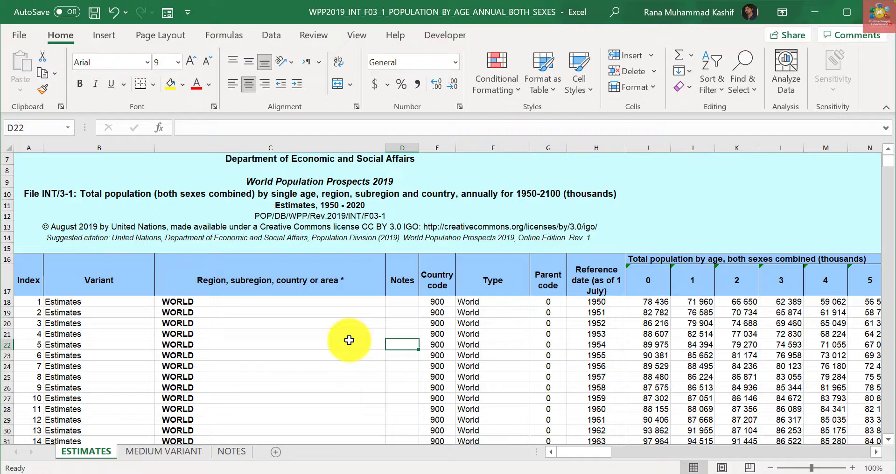
pyautogui.press('Right')
pyautogui.press('Right')
pyautogui.press('Right')
pyautogui.press('Right')
pyautogui.press('Right')
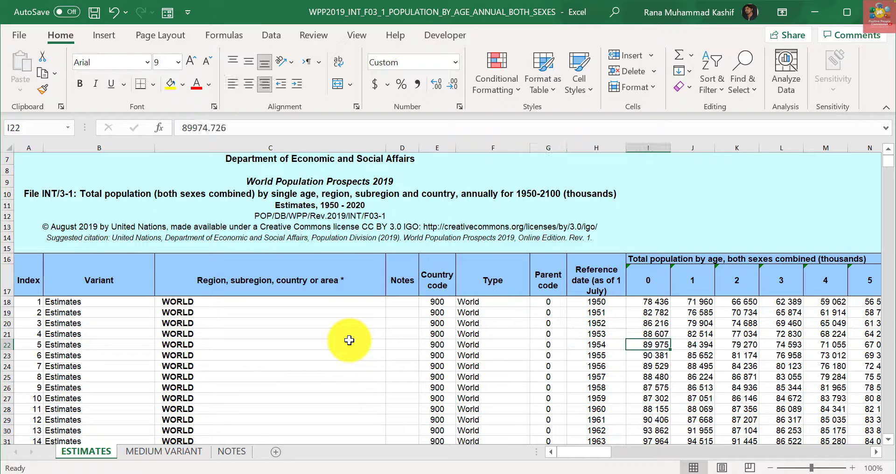
pyautogui.press('Right')
pyautogui.press('Right')
pyautogui.press('Right')
pyautogui.press('Right')
pyautogui.press('Right')
pyautogui.press('Right')
pyautogui.press('Right')
pyautogui.press('Right')
pyautogui.press('Right')
pyautogui.press('Right')
pyautogui.press('Right')
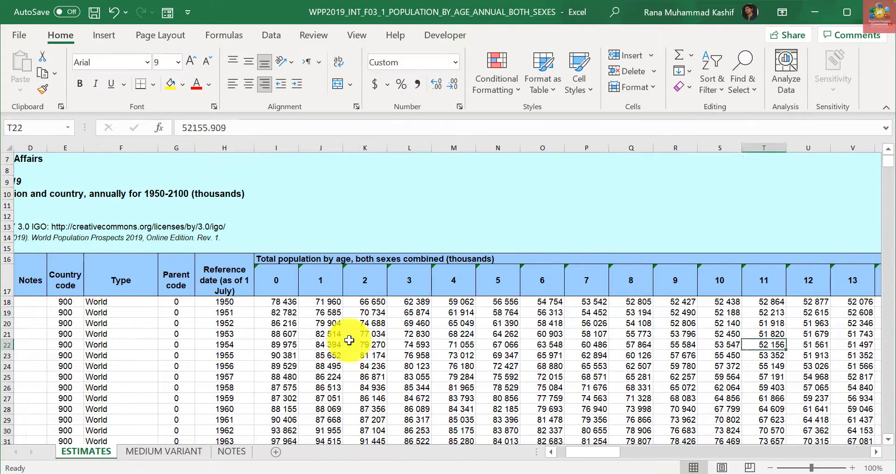
pyautogui.press('Right')
pyautogui.press('Right')
pyautogui.press('Right')
pyautogui.press('Right')
pyautogui.press('Right')
pyautogui.press('Right')
pyautogui.press('Right')
pyautogui.press('Right')
pyautogui.press('Right')
pyautogui.press('Right')
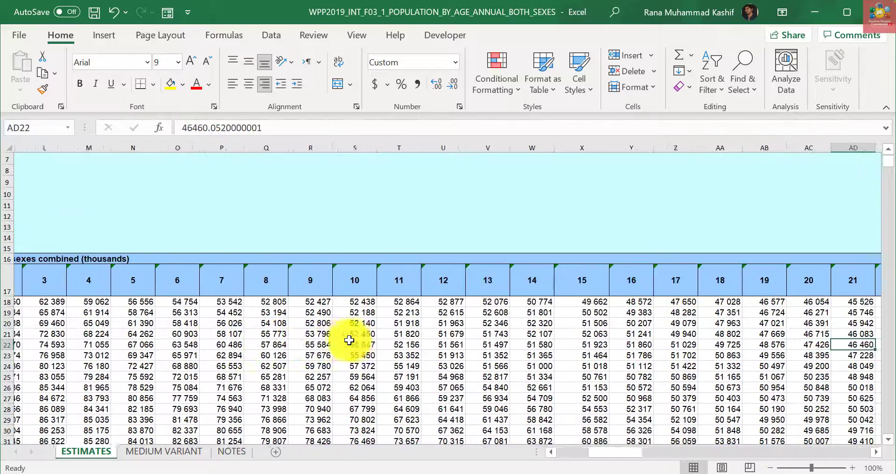
pyautogui.press('Right')
pyautogui.press('Right')
pyautogui.press('Right')
pyautogui.press('Right')
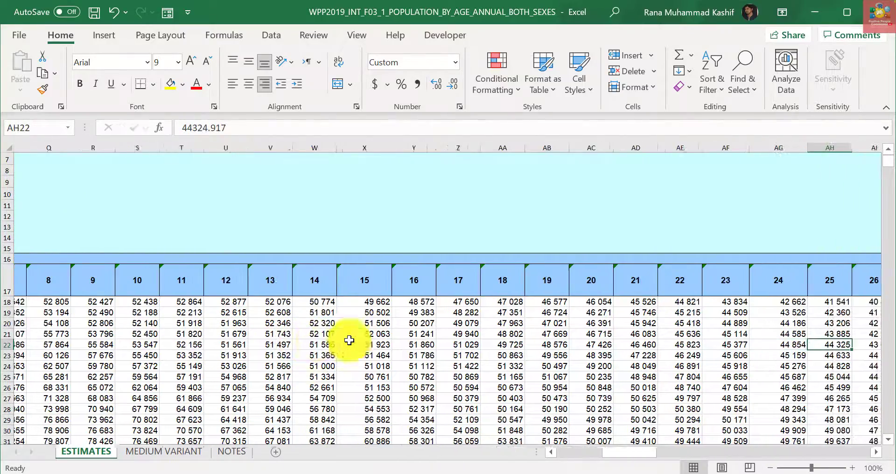
pyautogui.press('Right')
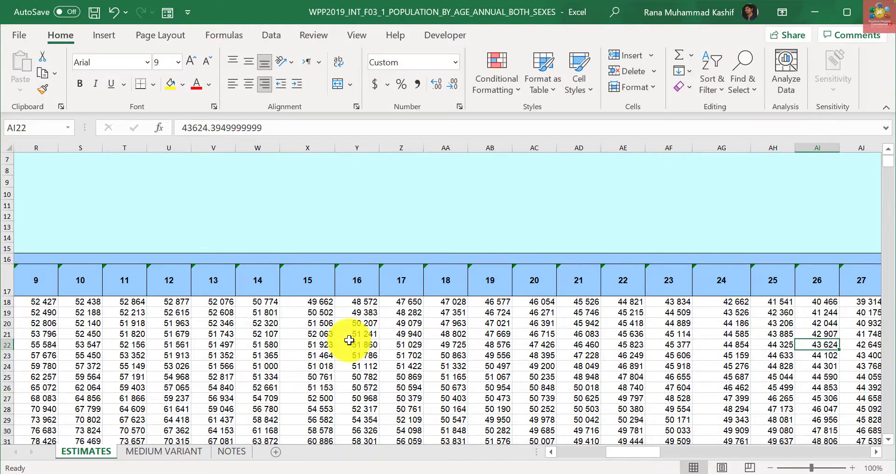
# Go back along the 1954 row to the Index column to view the identifying columns again
pyautogui.press('Left')
pyautogui.press('Left')
pyautogui.press('Left')
pyautogui.press('Left')
pyautogui.press('Left')
pyautogui.press('Left')
pyautogui.press('Left')
pyautogui.press('Left')
pyautogui.press('Left')
pyautogui.press('Left')
pyautogui.press('Left')
pyautogui.press('Left')
pyautogui.press('Left')
pyautogui.press('Left')
pyautogui.press('Left')
pyautogui.press('Left')
pyautogui.press('Left')
pyautogui.press('Left')
pyautogui.press('Left')
pyautogui.press('Left')
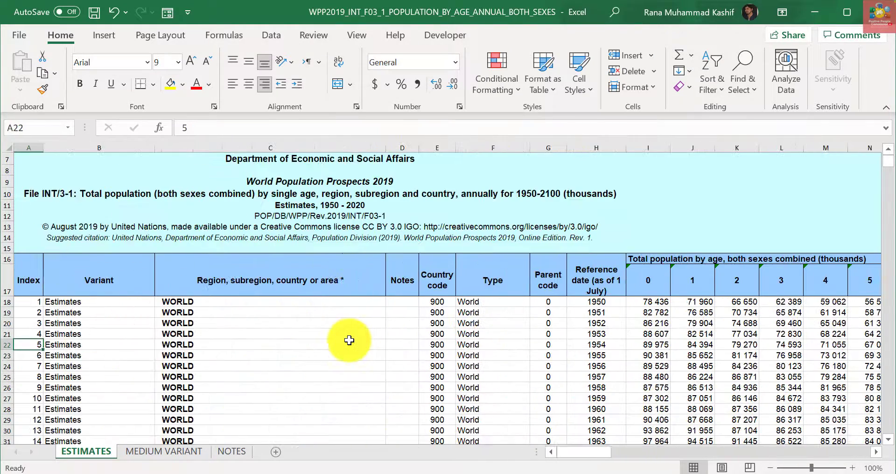
# Look across the 1954 row to the first few age columns, watching the descriptive columns, and return to the row's start
pyautogui.press('Right')
pyautogui.press('Right')
pyautogui.press('Right')
pyautogui.press('Right')
pyautogui.press('Right')
pyautogui.press('Right')
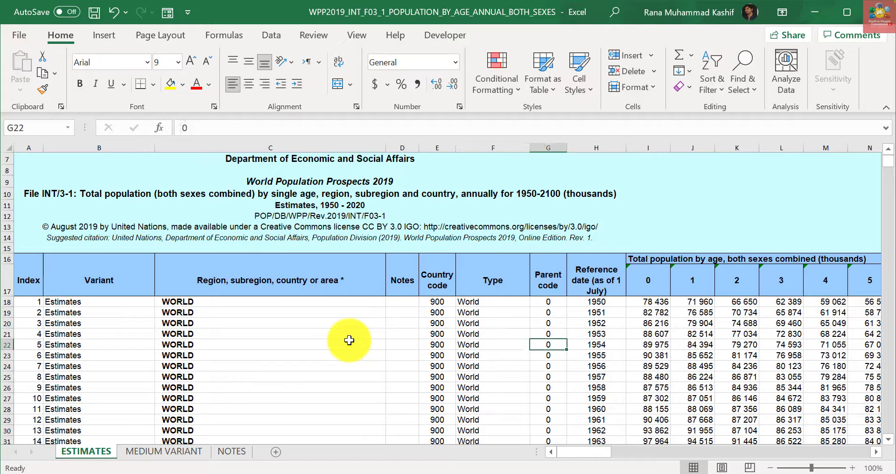
pyautogui.press('Right')
pyautogui.press('Right')
pyautogui.press('Right')
pyautogui.press('Right')
pyautogui.press('Right')
pyautogui.press('Right')
pyautogui.press('Right')
pyautogui.press('Right')
pyautogui.press('Left')
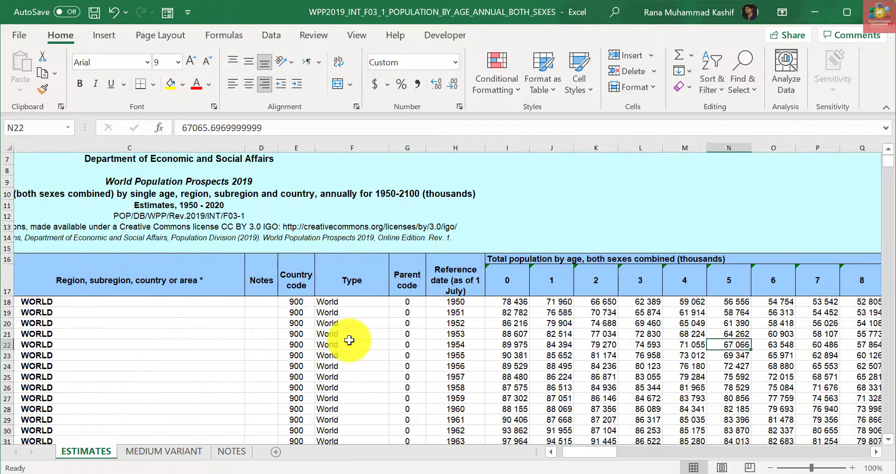
pyautogui.press('Left')
pyautogui.press('Left')
pyautogui.press('Left')
pyautogui.press('Left')
pyautogui.press('Left')
pyautogui.press('Home')
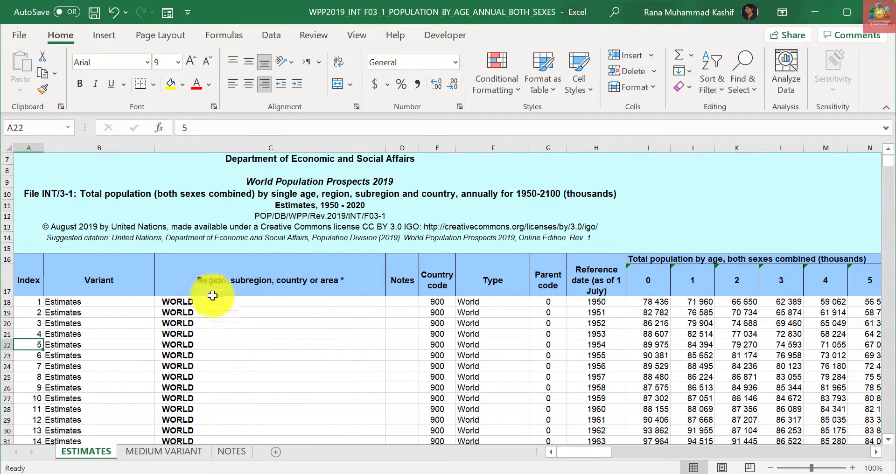
# Freeze panes at cell I18 to lock the header rows and the Index to Reference date columns
pyautogui.moveTo(30, 282); pyautogui.dragTo(596, 415)
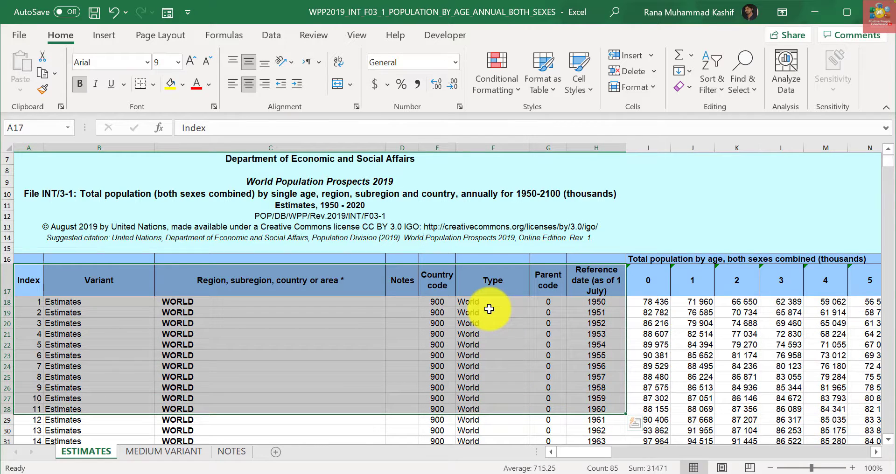
pyautogui.click(269, 288)
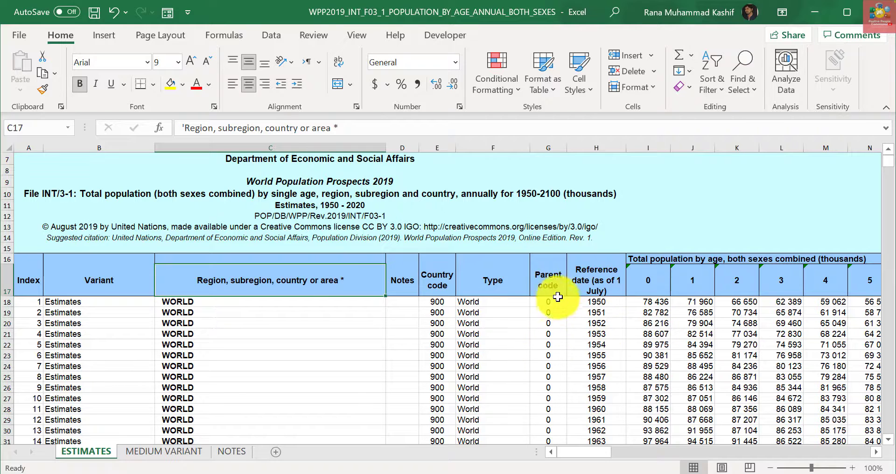
pyautogui.click(637, 304)
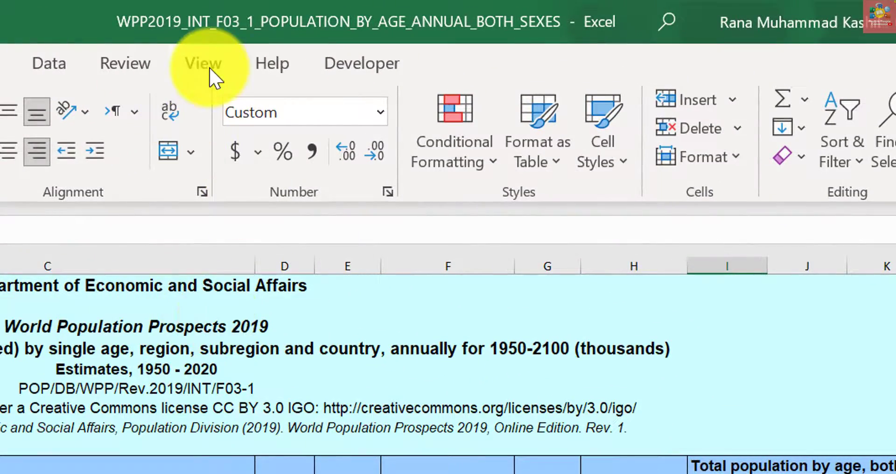
pyautogui.click(211, 74)
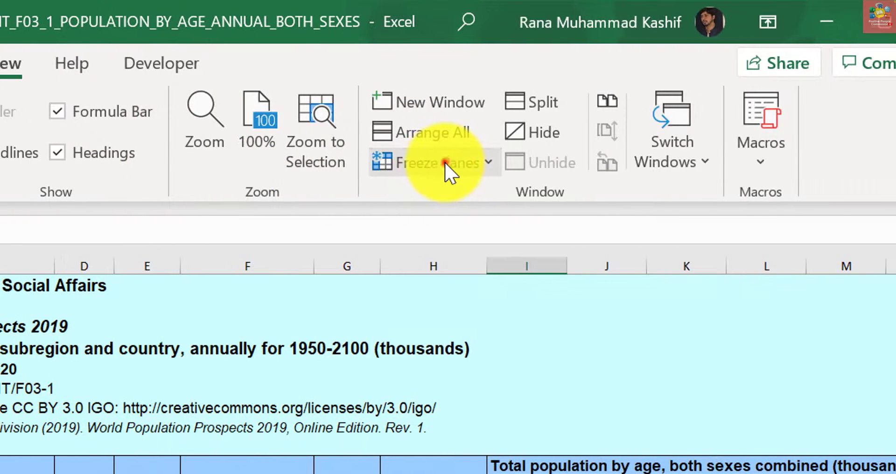
pyautogui.click(446, 164)
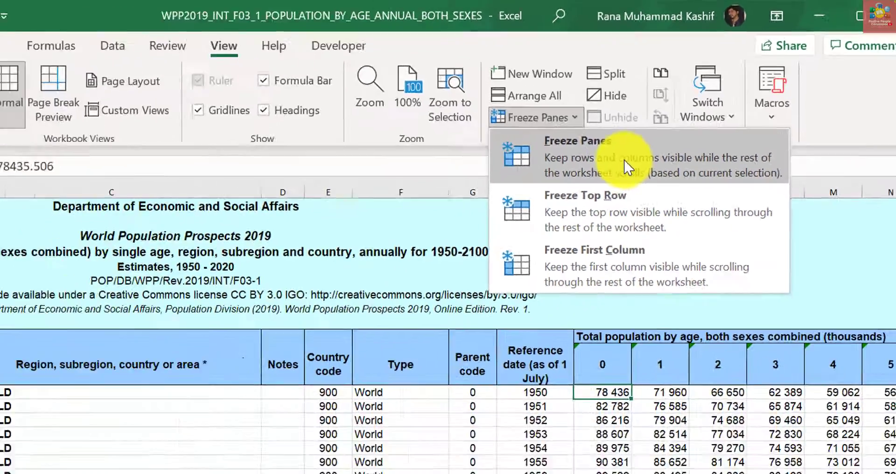
pyautogui.click(625, 168)
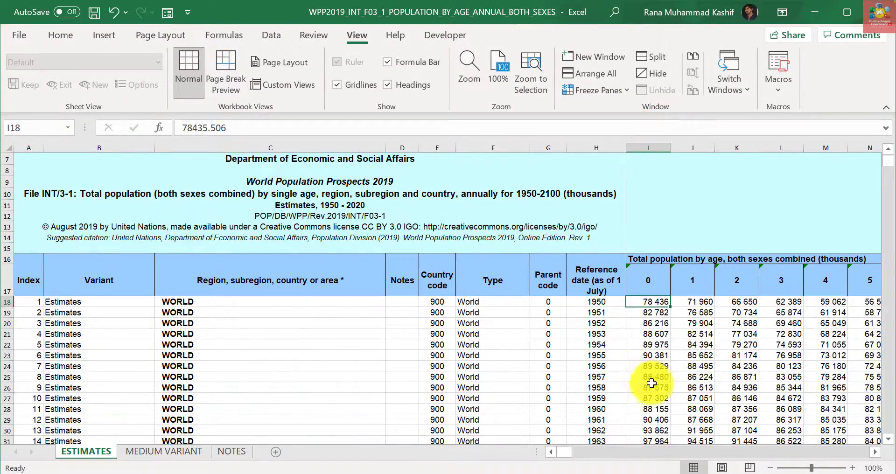
# Check the frozen columns by moving along the 1955 row from age 0 to age 26 in column AI
pyautogui.click(665, 356)
pyautogui.press('Right')
pyautogui.press('Right')
pyautogui.press('Right')
pyautogui.press('Right')
pyautogui.press('Right')
pyautogui.press('Right')
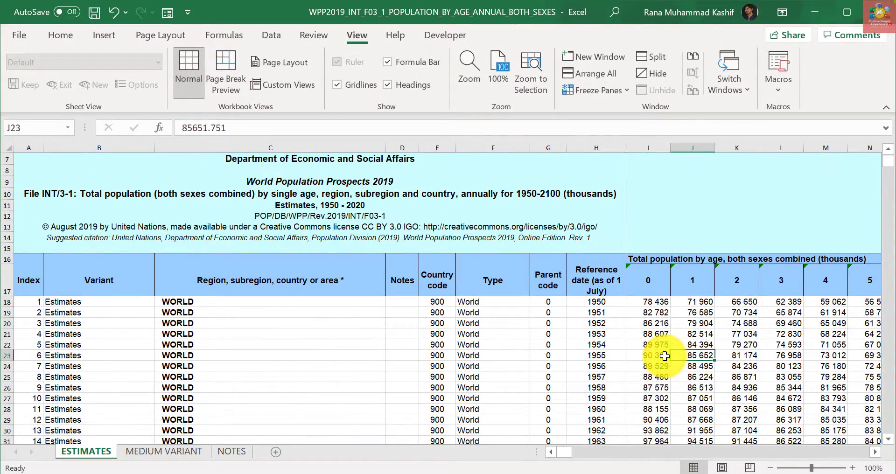
pyautogui.press('Right')
pyautogui.press('Right')
pyautogui.press('Right')
pyautogui.press('Right')
pyautogui.press('Right')
pyautogui.press('Right')
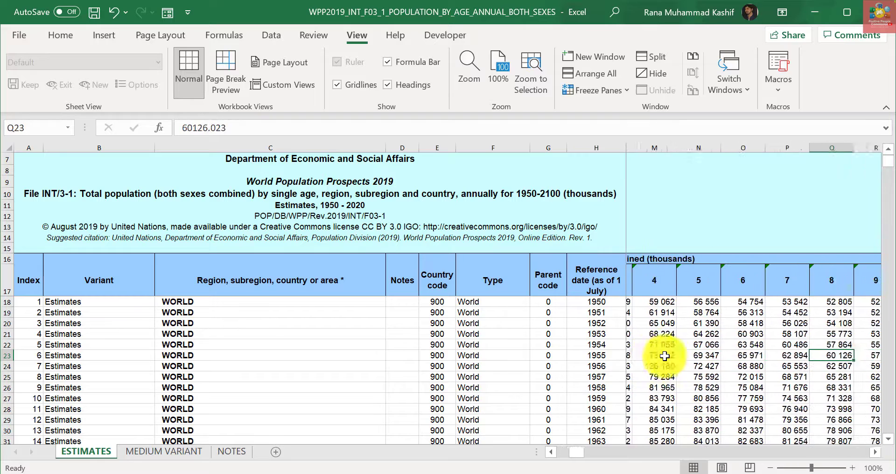
pyautogui.press('Right')
pyautogui.press('Right')
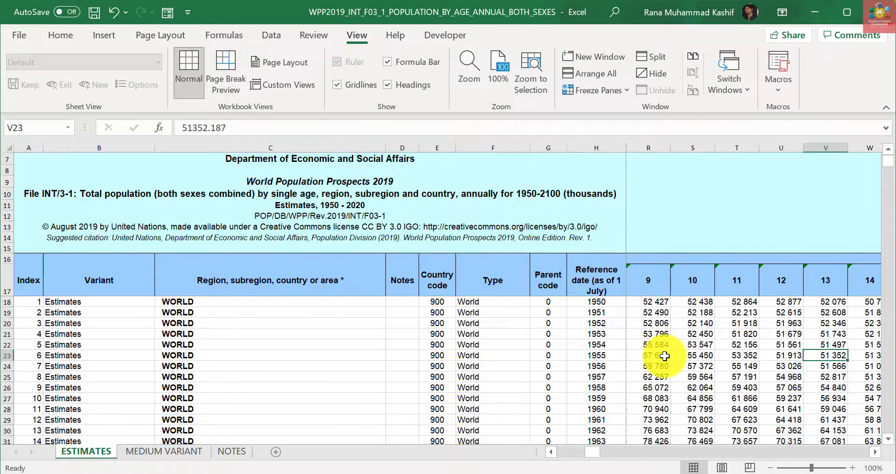
pyautogui.press('Right')
pyautogui.press('Right')
pyautogui.press('Right')
pyautogui.press('Right')
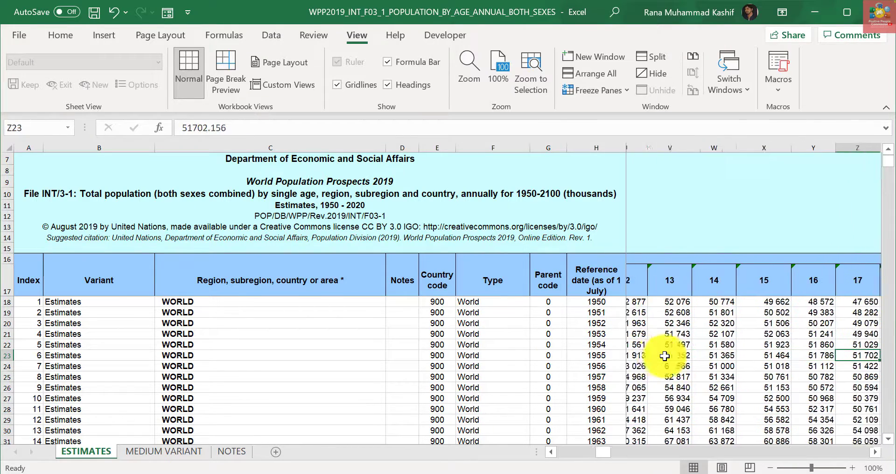
pyautogui.press('Right')
pyautogui.press('Right')
pyautogui.press('Right')
pyautogui.press('Right')
pyautogui.press('Right')
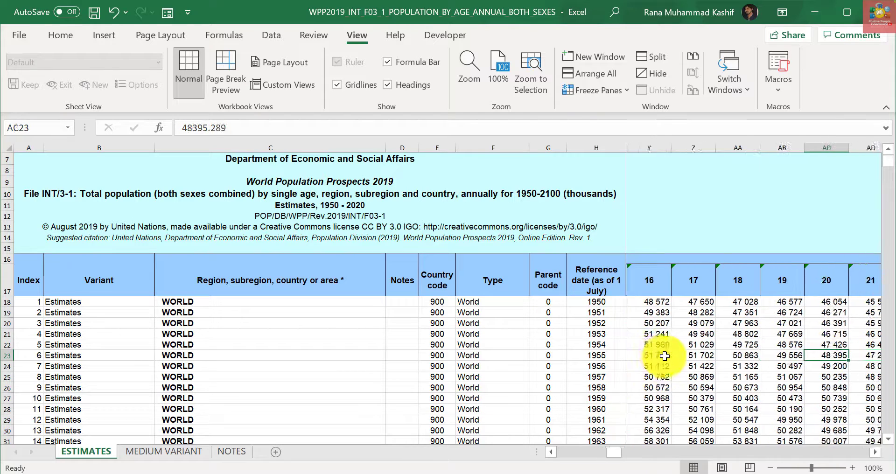
pyautogui.press('Right')
pyautogui.press('Right')
pyautogui.press('Right')
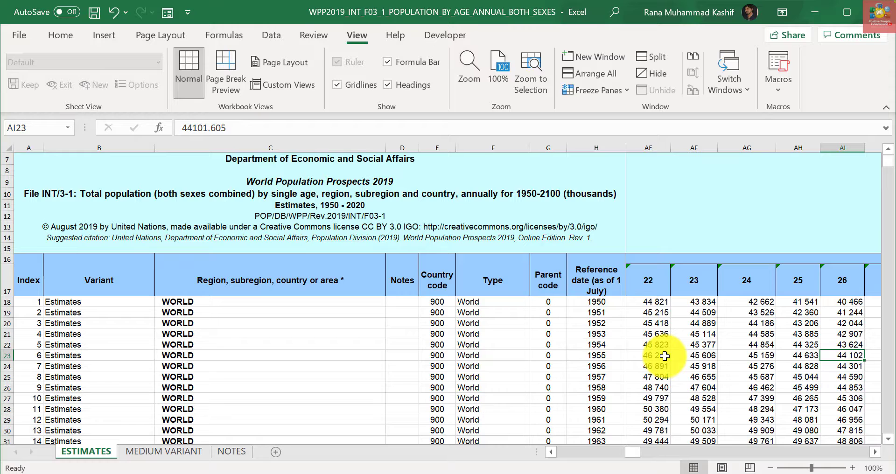
# Return along the 1955 row to cell A23, checking the frozen columns on the way back
pyautogui.press('Left')
pyautogui.press('Left')
pyautogui.press('Left')
pyautogui.press('Left')
pyautogui.press('Left')
pyautogui.press('Left')
pyautogui.press('Left')
pyautogui.press('Left')
pyautogui.press('Left')
pyautogui.press('Left')
pyautogui.press('Left')
pyautogui.press('Left')
pyautogui.press('Left')
pyautogui.press('Left')
pyautogui.press('Left')
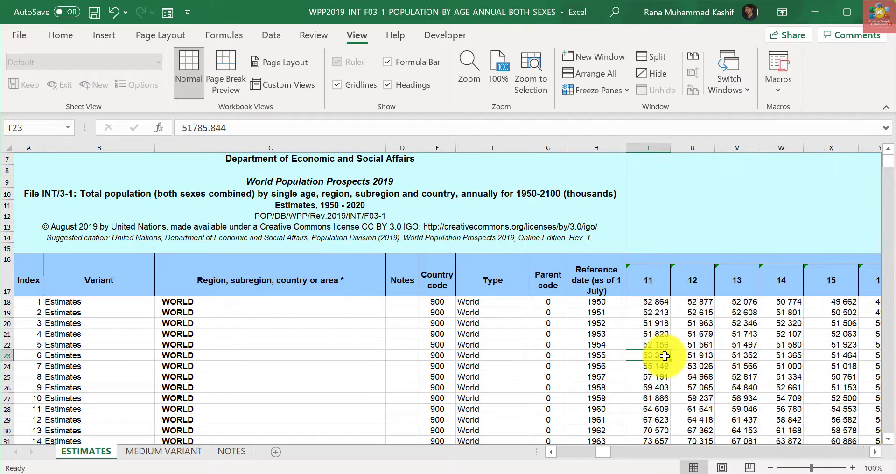
pyautogui.press('Left')
pyautogui.press('Left')
pyautogui.press('Left')
pyautogui.press('Left')
pyautogui.press('Left')
pyautogui.press('Left')
pyautogui.press('Left')
pyautogui.press('Left')
pyautogui.press('Left')
pyautogui.press('Left')
pyautogui.press('Left')
pyautogui.press('Left')
pyautogui.press('Left')
pyautogui.press('Left')
pyautogui.press('Left')
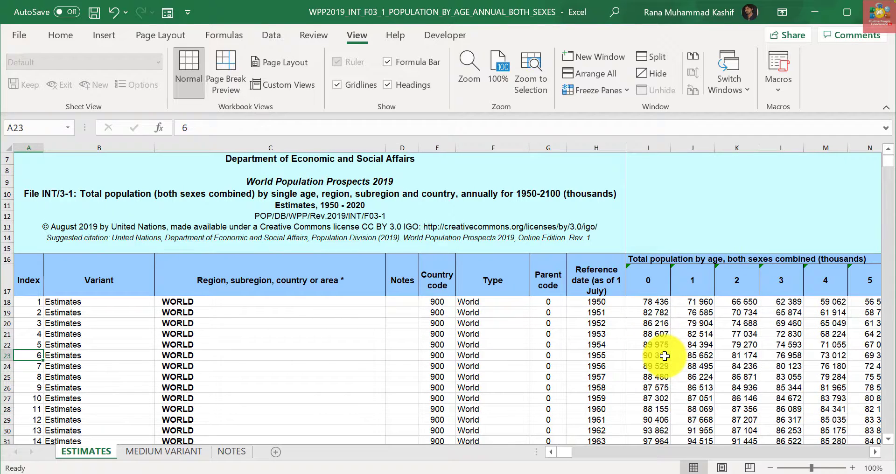
# Check the frozen header rows by moving down the Region column from the 1955 row
pyautogui.press('Right')
pyautogui.press('Right')
pyautogui.press('Down')
pyautogui.press('Down')
pyautogui.press('Down')
pyautogui.press('Down')
pyautogui.press('Down')
pyautogui.press('Down')
pyautogui.press('Down')
pyautogui.press('Down')
pyautogui.press('Down')
pyautogui.press('Down')
pyautogui.press('Down')
pyautogui.press('Down')
pyautogui.press('Down')
pyautogui.press('Down')
pyautogui.press('Down')
pyautogui.press('Down')
pyautogui.press('Down')
pyautogui.press('Down')
pyautogui.press('Down')
pyautogui.press('Down')
# Narrow column C and wrap the text of its "Region, subregion, country or area" header
pyautogui.moveTo(386, 148); pyautogui.dragTo(292, 148)
pyautogui.click(240, 276)
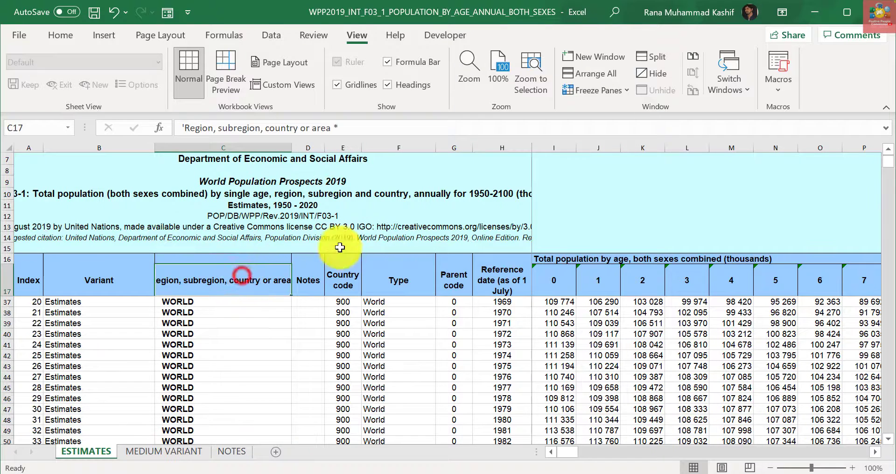
pyautogui.click(55, 33)
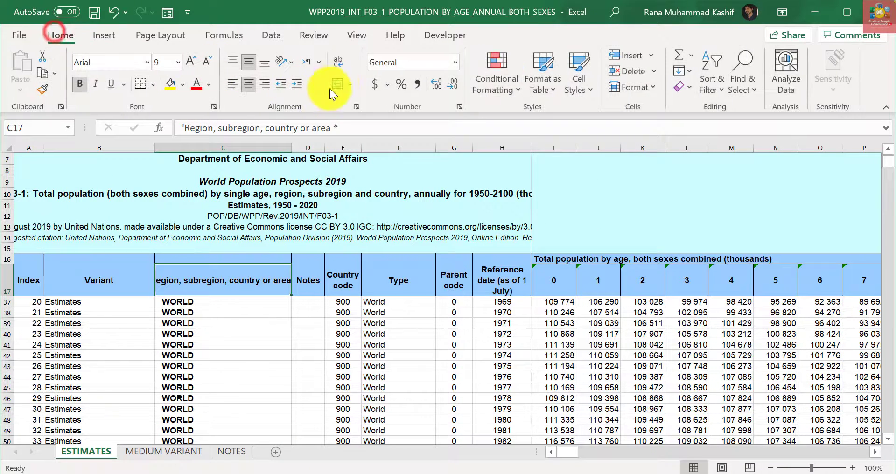
pyautogui.click(339, 61)
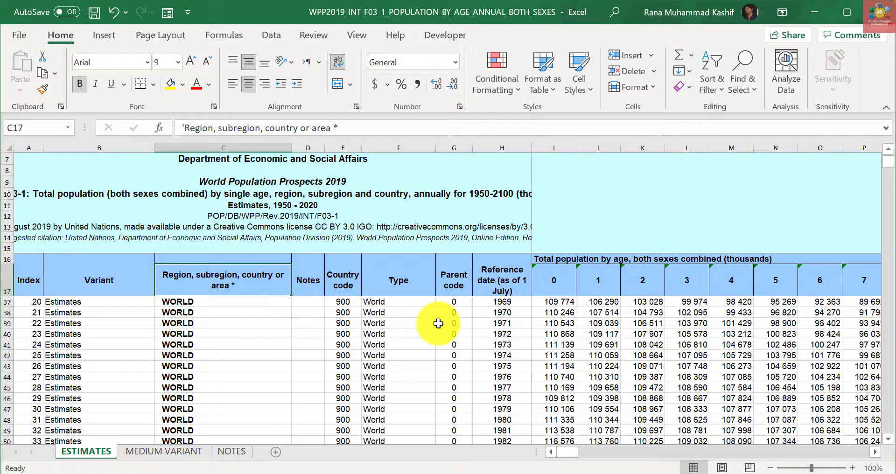
# Unfreeze the panes on the ESTIMATES worksheet
pyautogui.click(561, 268)
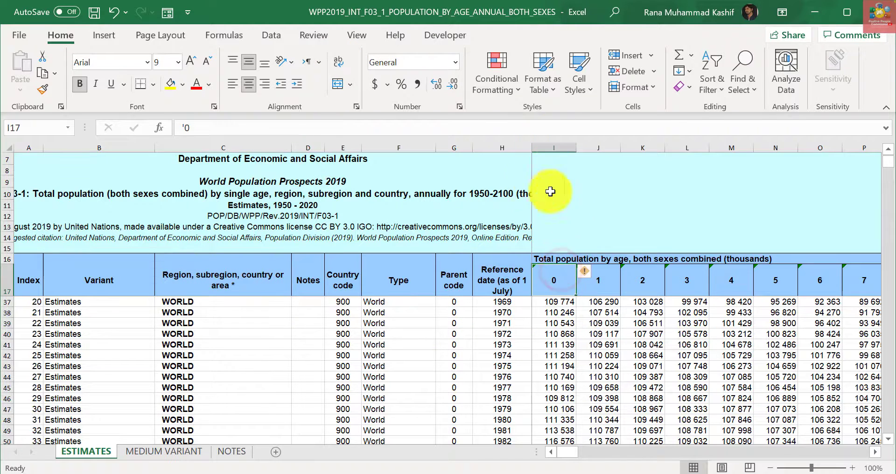
pyautogui.click(521, 303)
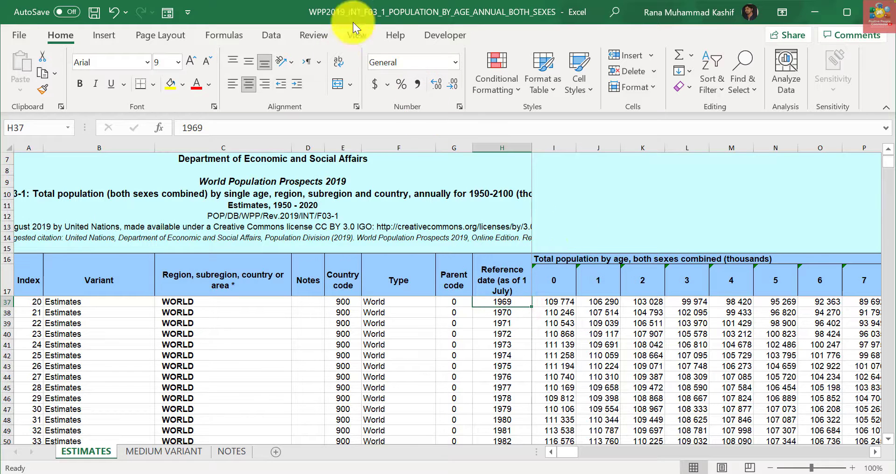
pyautogui.click(361, 35)
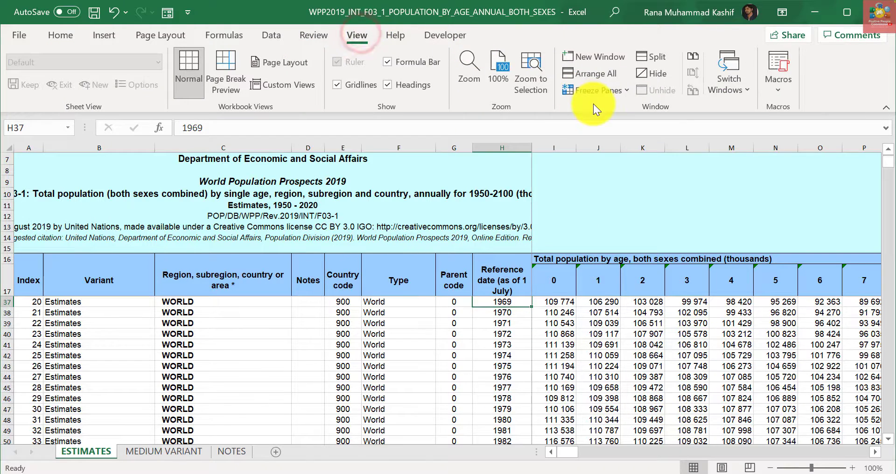
pyautogui.click(609, 90)
pyautogui.click(635, 115)
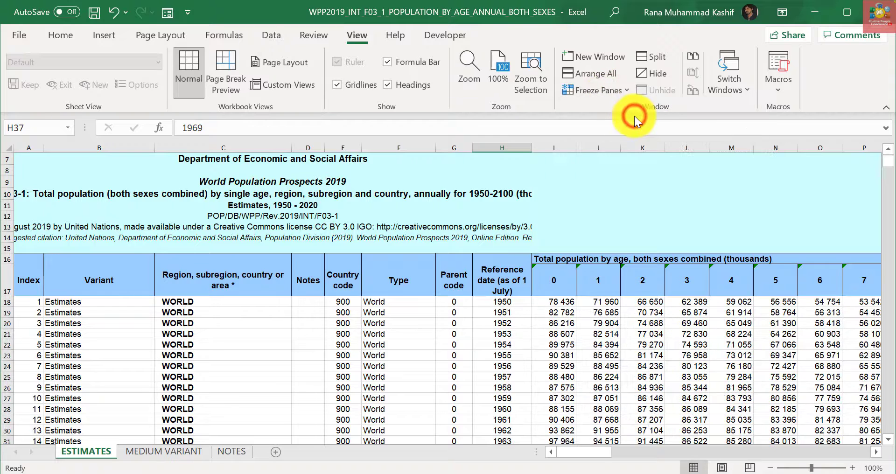
# Freeze only the first column of the ESTIMATES worksheet
pyautogui.click(543, 316)
pyautogui.press('Right')
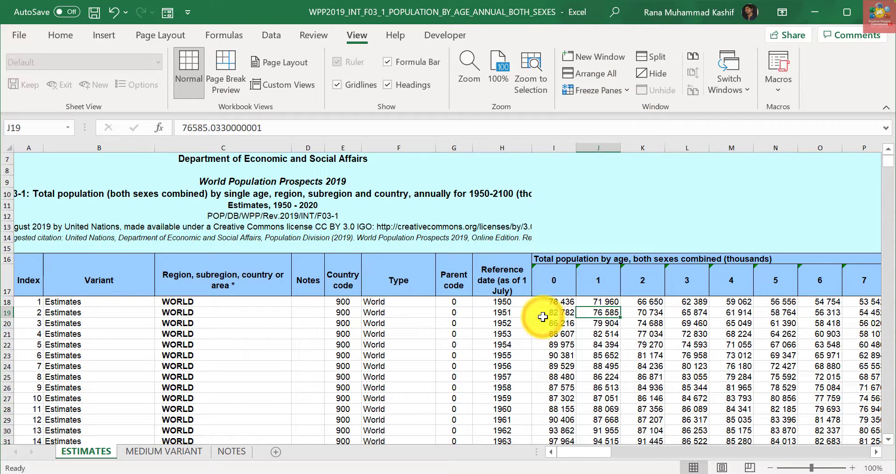
pyautogui.press('Left')
pyautogui.press('Left')
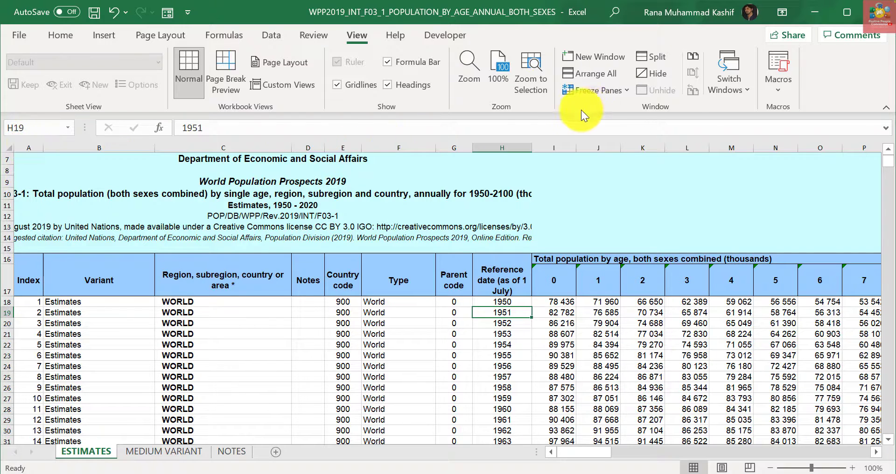
pyautogui.click(607, 90)
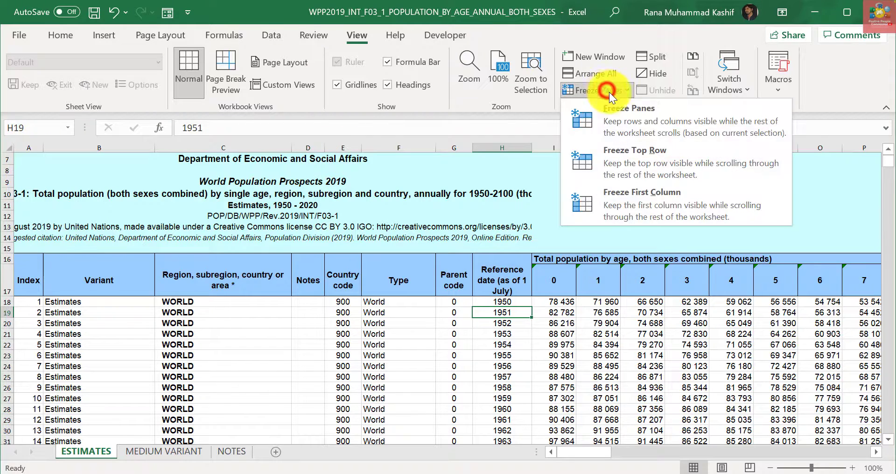
pyautogui.click(660, 198)
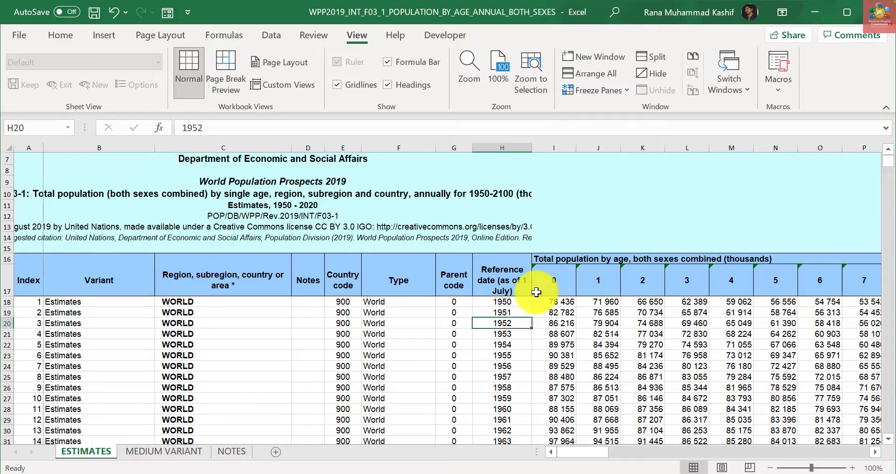
# Check the frozen Index column by moving down to row 34 and across to age 29 in column AL
pyautogui.press('Down')
pyautogui.press('Down')
pyautogui.press('Down')
pyautogui.press('Down')
pyautogui.press('Down')
pyautogui.press('Down')
pyautogui.press('Down')
pyautogui.press('Down')
pyautogui.press('Down')
pyautogui.press('Down')
pyautogui.press('Down')
pyautogui.press('Down')
pyautogui.press('Down')
pyautogui.press('Down')
pyautogui.press('Right')
pyautogui.press('Right')
pyautogui.press('Right')
pyautogui.press('Right')
pyautogui.press('Right')
pyautogui.press('Right')
pyautogui.press('Right')
pyautogui.press('Right')
pyautogui.press('Right')
pyautogui.press('Right')
pyautogui.press('Right')
pyautogui.press('Right')
pyautogui.press('Right')
pyautogui.press('Right')
pyautogui.press('Right')
pyautogui.press('Right')
pyautogui.press('Right')
pyautogui.press('Right')
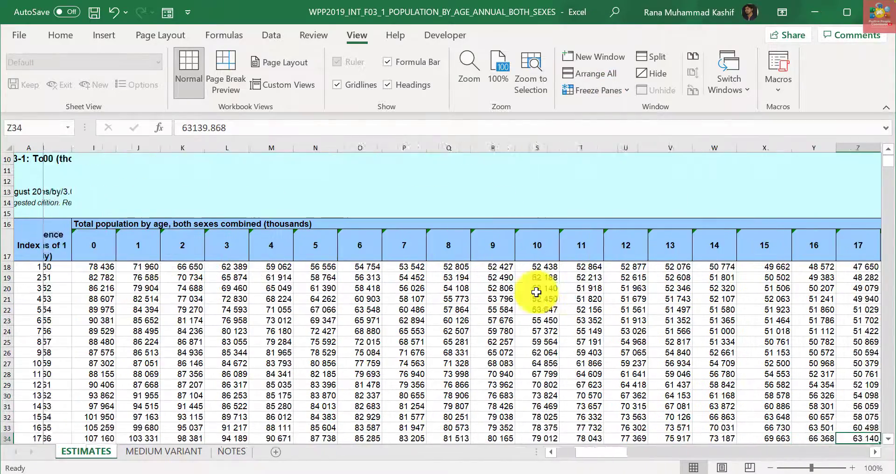
pyautogui.press('Right')
pyautogui.press('Right')
pyautogui.press('Right')
pyautogui.press('Right')
pyautogui.press('Right')
pyautogui.press('Right')
pyautogui.press('Right')
pyautogui.press('Right')
pyautogui.press('Right')
pyautogui.press('Right')
pyautogui.press('Right')
pyautogui.press('Right')
# Return along row 34 to column E and up to the Country code header, checking the Index column on the way
pyautogui.press('Left')
pyautogui.press('Left')
pyautogui.press('Left')
pyautogui.press('Left')
pyautogui.press('Left')
pyautogui.press('Left')
pyautogui.press('Left')
pyautogui.press('Left')
pyautogui.press('Left')
pyautogui.press('Left')
pyautogui.press('Left')
pyautogui.press('Left')
pyautogui.press('Left')
pyautogui.press('Left')
pyautogui.press('Left')
pyautogui.press('Left')
pyautogui.press('Left')
pyautogui.press('Left')
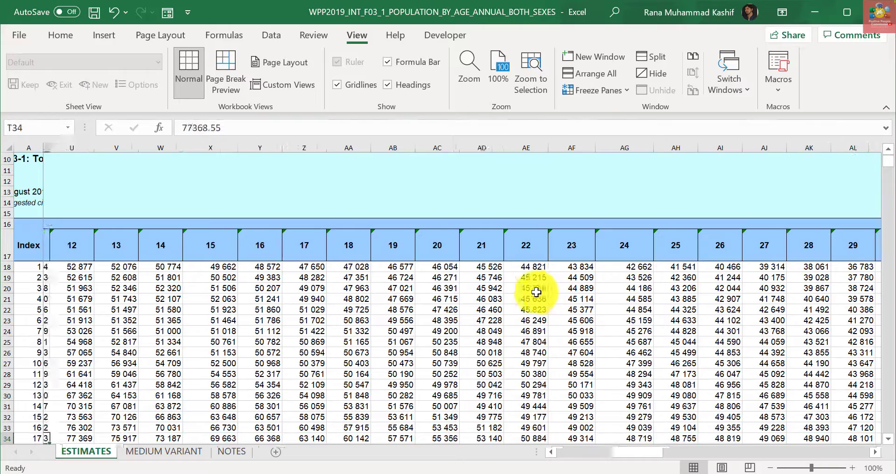
pyautogui.press('Left')
pyautogui.press('Left')
pyautogui.press('Left')
pyautogui.press('Left')
pyautogui.press('Left')
pyautogui.press('Left')
pyautogui.press('Left')
pyautogui.press('Left')
pyautogui.press('Left')
pyautogui.press('Left')
pyautogui.press('Left')
pyautogui.press('Left')
pyautogui.press('Left')
pyautogui.press('Left')
pyautogui.press('Left')
pyautogui.press('Up')
pyautogui.press('Up')
pyautogui.press('Up')
pyautogui.press('Up')
pyautogui.press('Up')
pyautogui.press('Up')
pyautogui.press('Up')
pyautogui.press('Up')
pyautogui.press('Up')
pyautogui.press('Up')
pyautogui.press('Up')
pyautogui.press('Up')
pyautogui.press('Up')
pyautogui.press('Up')
pyautogui.press('Up')
pyautogui.press('Up')
pyautogui.press('Up')
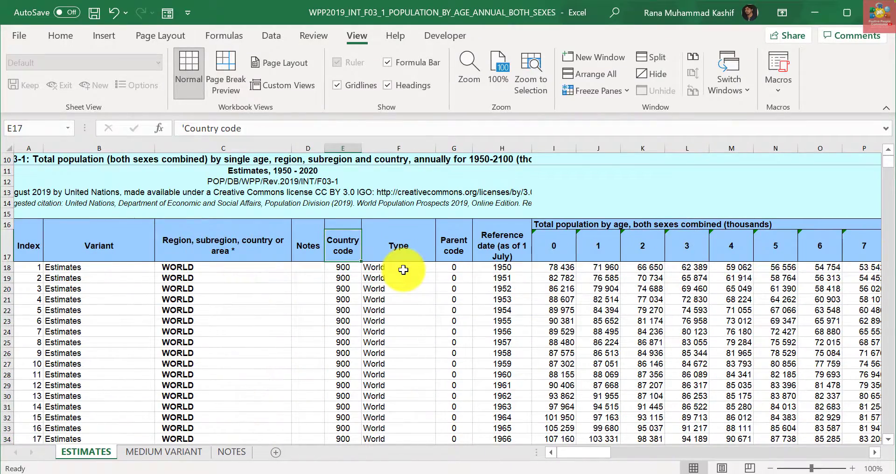
# Unfreeze the first column and hide the population workbook's window
pyautogui.click(621, 92)
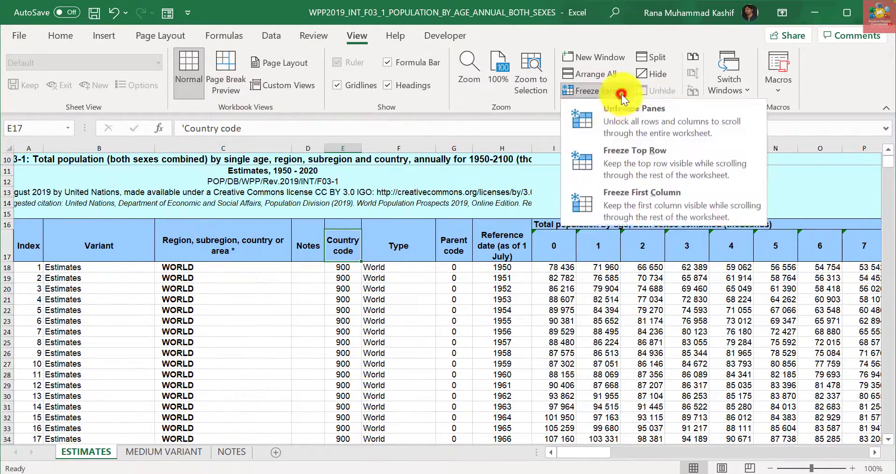
pyautogui.click(632, 124)
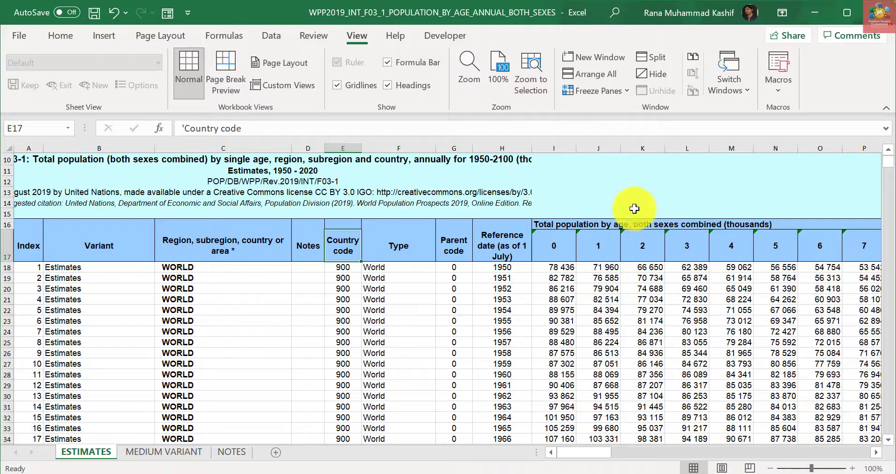
pyautogui.click(660, 69)
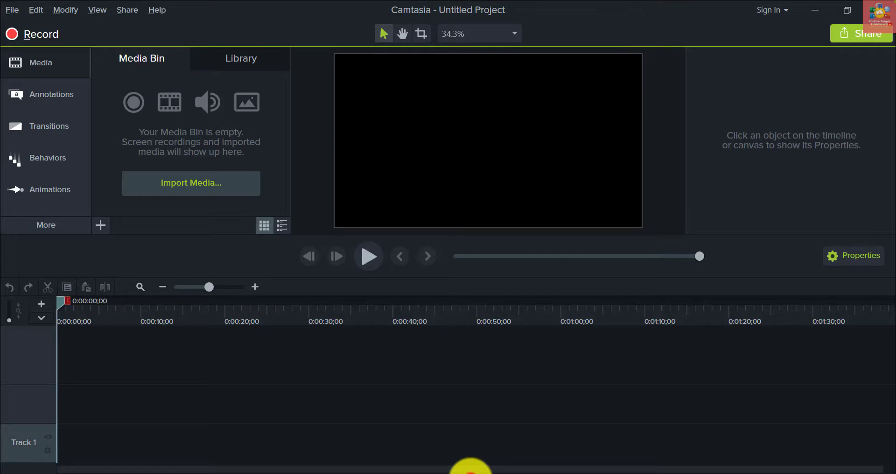
# Switch to the open workbook "4. 05 Excel Functions you must know" and unhide WPP2019_INT_F03_1_POPULATION_BY_AGE_ANNUAL_BOTH_SEXES from there
pyautogui.click(471, 471)
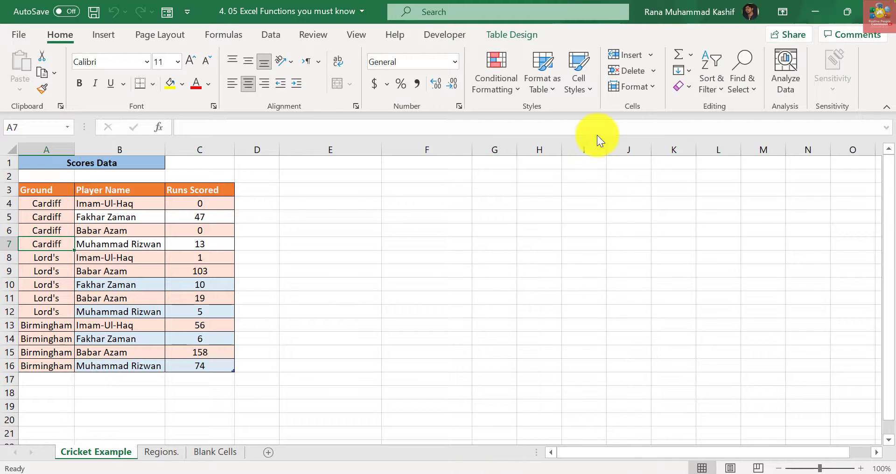
pyautogui.click(356, 36)
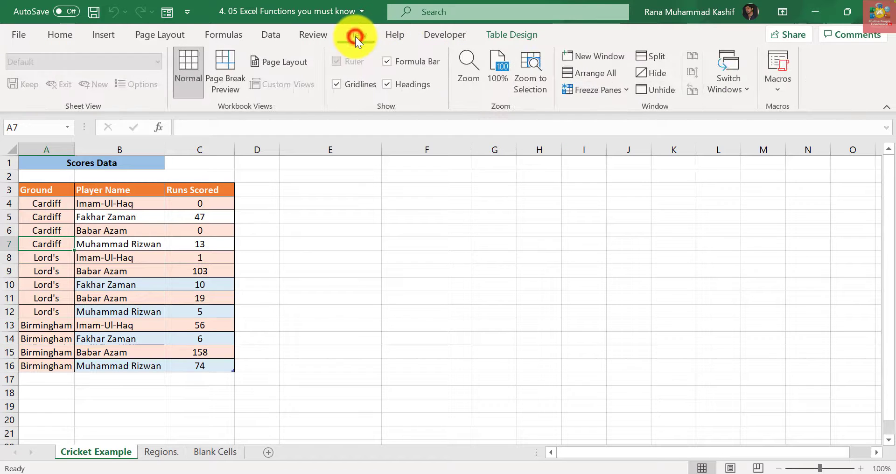
pyautogui.click(666, 90)
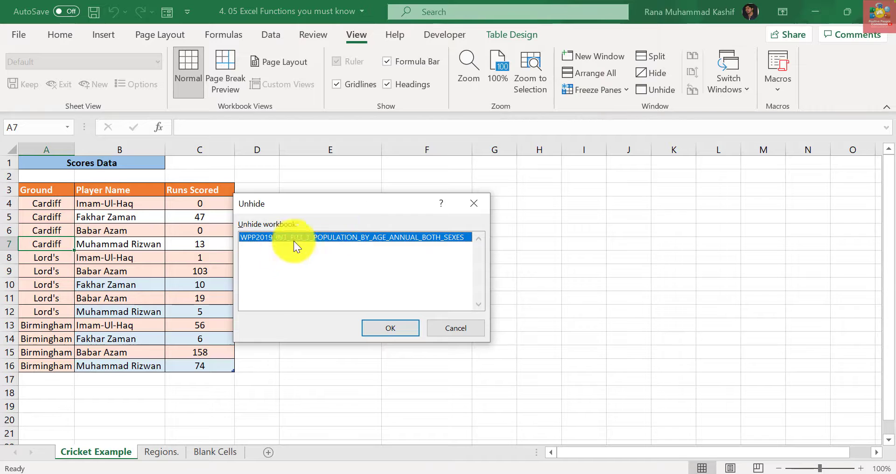
pyautogui.click(399, 334)
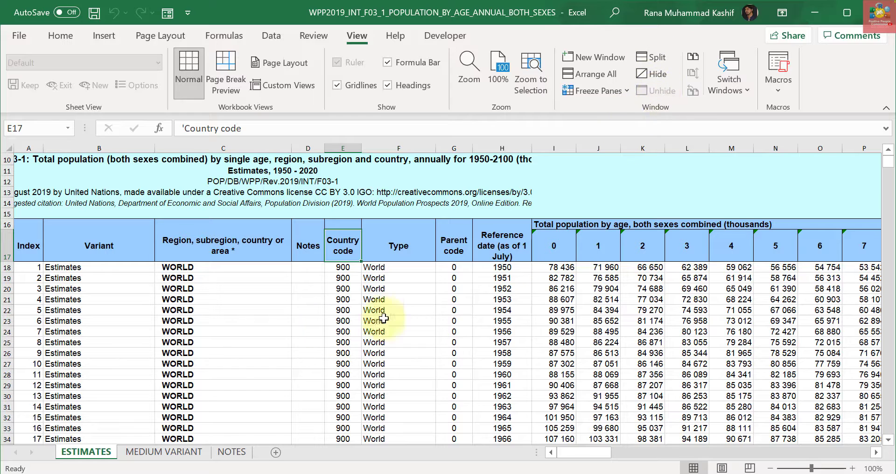
# Split the worksheet window at cell C27 and select cell C28 in the lower pane
pyautogui.click(192, 363)
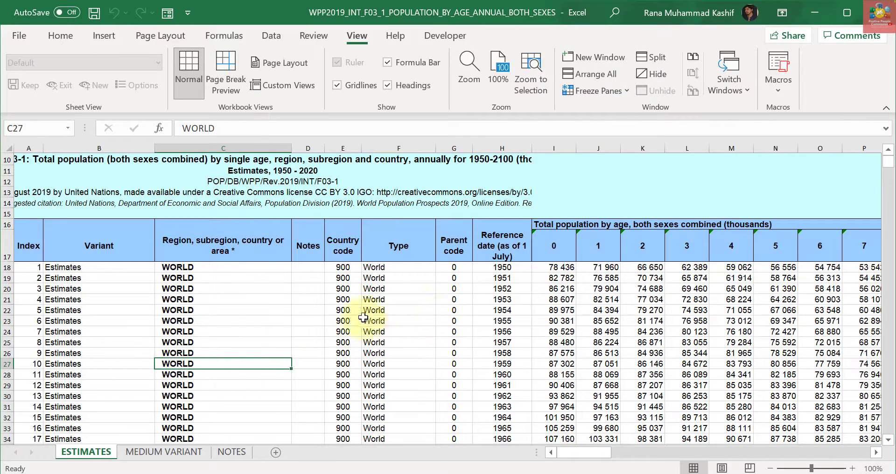
pyautogui.click(648, 61)
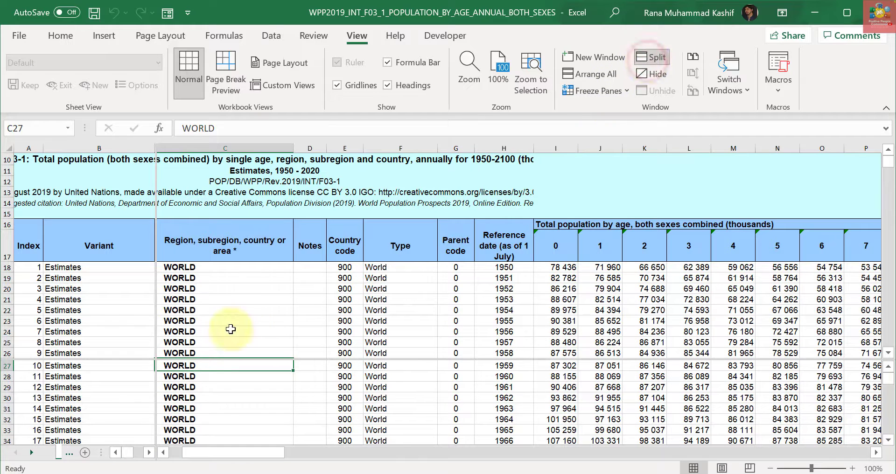
pyautogui.click(222, 379)
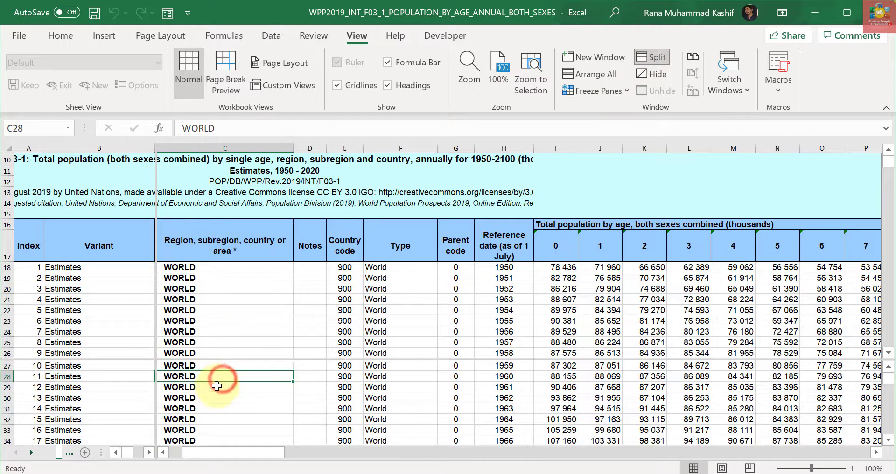
# Move down column C in the lower pane to cell C91 in the UN development groups rows, checking them against the upper pane's headers
pyautogui.press('Down')
pyautogui.press('Down')
pyautogui.press('Down')
pyautogui.press('Down')
pyautogui.press('Down')
pyautogui.press('Down')
pyautogui.press('Down')
pyautogui.press('Down')
pyautogui.press('Down')
pyautogui.press('Down')
pyautogui.press('Down')
pyautogui.press('Down')
pyautogui.press('Down')
pyautogui.press('Down')
pyautogui.press('Down')
pyautogui.press('Down')
pyautogui.press('Down')
pyautogui.press('Down')
pyautogui.press('Down')
pyautogui.press('Down')
pyautogui.press('Down')
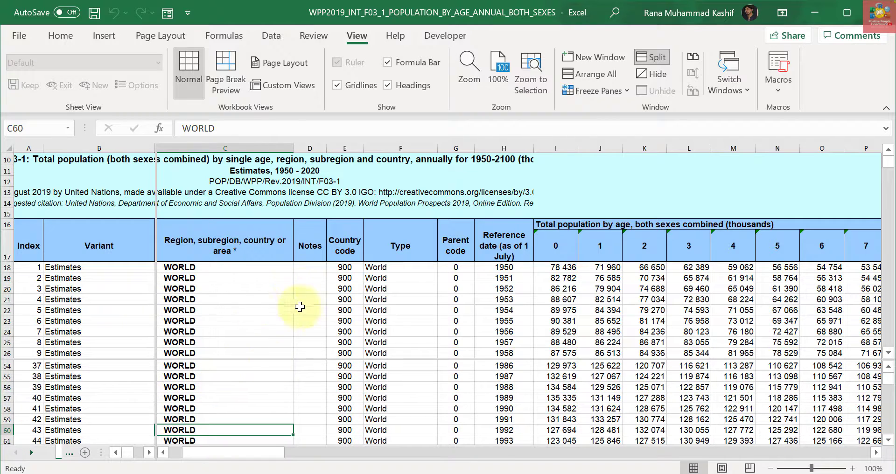
pyautogui.press('Down')
pyautogui.press('Down')
pyautogui.press('Down')
pyautogui.press('Down')
pyautogui.press('Down')
pyautogui.press('Down')
pyautogui.press('Down')
pyautogui.press('Down')
pyautogui.press('Down')
pyautogui.press('Down')
pyautogui.press('Down')
pyautogui.press('Down')
pyautogui.press('Down')
pyautogui.press('Down')
pyautogui.press('Down')
pyautogui.press('Down')
pyautogui.press('Down')
pyautogui.press('Down')
pyautogui.press('Down')
pyautogui.press('Down')
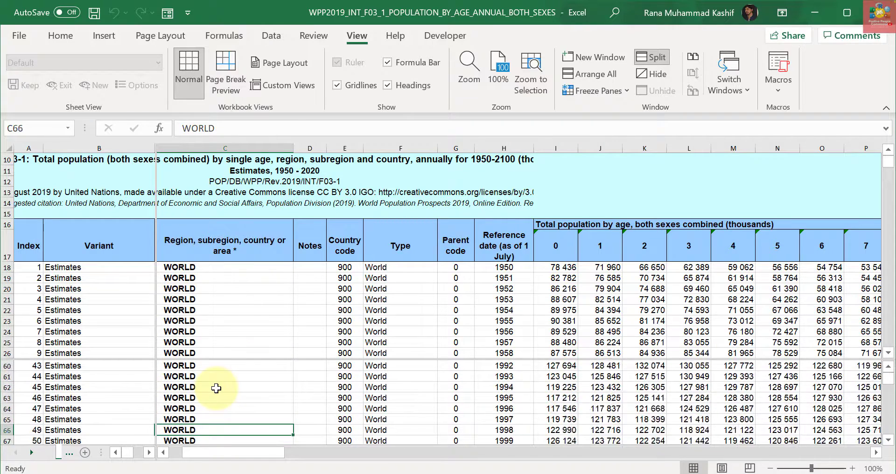
pyautogui.press('Down')
pyautogui.press('Down')
pyautogui.press('Down')
pyautogui.press('Down')
pyautogui.press('Down')
pyautogui.press('Down')
pyautogui.press('Down')
pyautogui.press('Down')
pyautogui.press('Down')
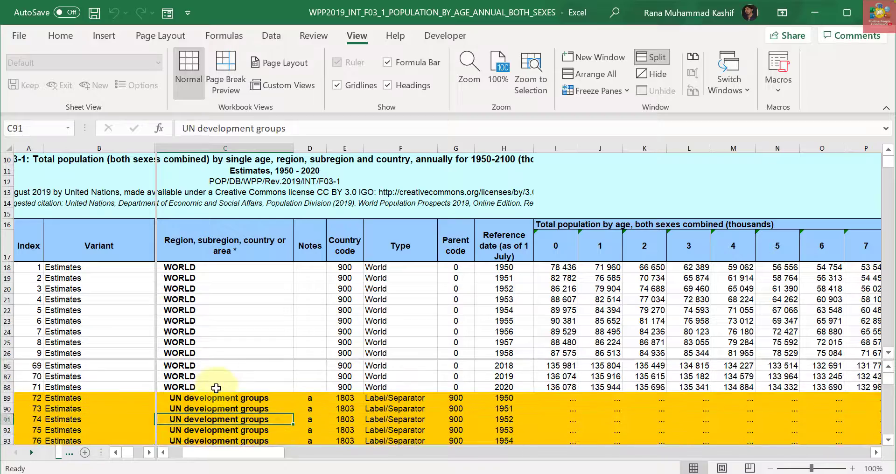
# Return up the lower pane to cell A1 to view the sheet's title area beneath the upper pane's data
pyautogui.press('Up')
pyautogui.press('Up')
pyautogui.press('Up')
pyautogui.press('Up')
pyautogui.press('Up')
pyautogui.press('Up')
pyautogui.press('Up')
pyautogui.press('Up')
pyautogui.press('Up')
pyautogui.press('Up')
pyautogui.press('Up')
pyautogui.press('Up')
pyautogui.press('Up')
pyautogui.press('Up')
pyautogui.press('Up')
pyautogui.press('Up')
pyautogui.press('Up')
pyautogui.press('Up')
pyautogui.press('Up')
pyautogui.press('Up')
pyautogui.press('Up')
pyautogui.press('Up')
pyautogui.press('Up')
pyautogui.press('Up')
pyautogui.press('Up')
pyautogui.press('Up')
pyautogui.press('Up')
pyautogui.press('Up')
pyautogui.press('Up')
pyautogui.press('Up')
pyautogui.press('Up')
pyautogui.press('Up')
pyautogui.press('Up')
pyautogui.press('Up')
pyautogui.press('Up')
pyautogui.press('Up')
pyautogui.press('Up')
pyautogui.press('Up')
pyautogui.press('Up')
pyautogui.press('Up')
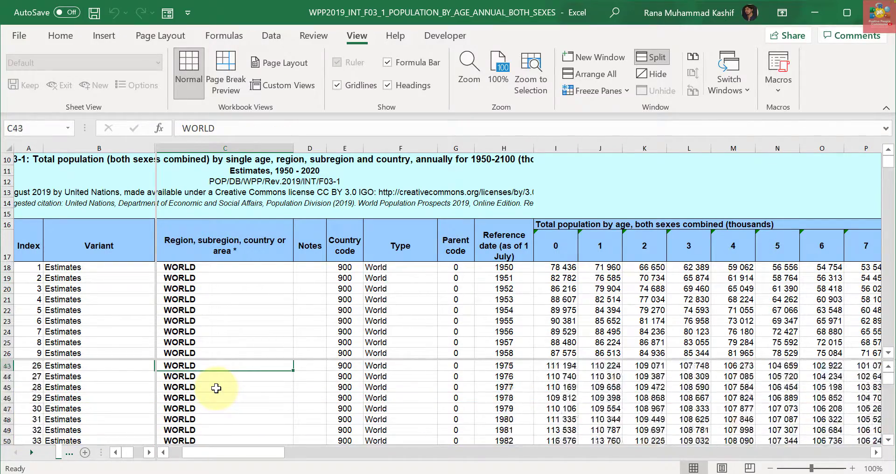
pyautogui.press('Home')
pyautogui.press('Up')
pyautogui.press('Up')
pyautogui.press('Up')
pyautogui.press('Up')
pyautogui.press('Up')
pyautogui.press('Up')
pyautogui.press('Up')
pyautogui.press('Up')
pyautogui.press('Up')
pyautogui.press('Up')
pyautogui.press('Up')
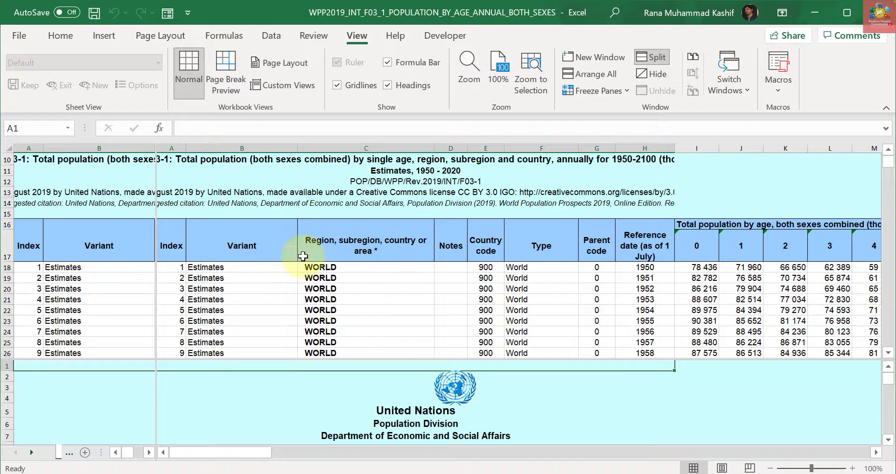
# Remove the window split and view the population workbook side by side with "4. 05 Excel Functions you must know"
pyautogui.click(654, 57)
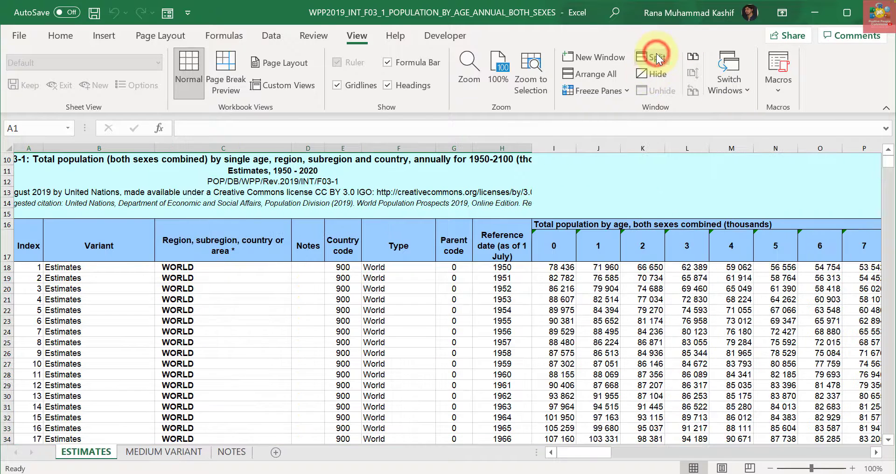
pyautogui.click(694, 57)
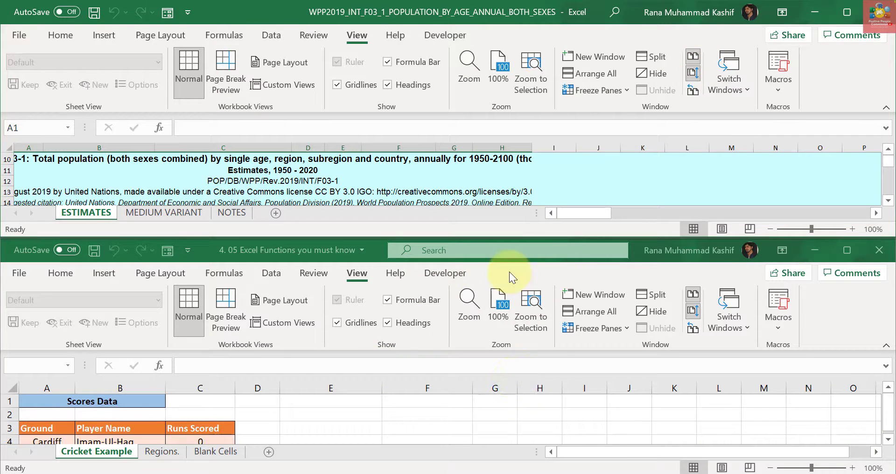
# Select cell A12 in the population sheet, and move down column A of the Cricket Example sheet to A20 to examine synchronous scrolling
pyautogui.click(485, 176)
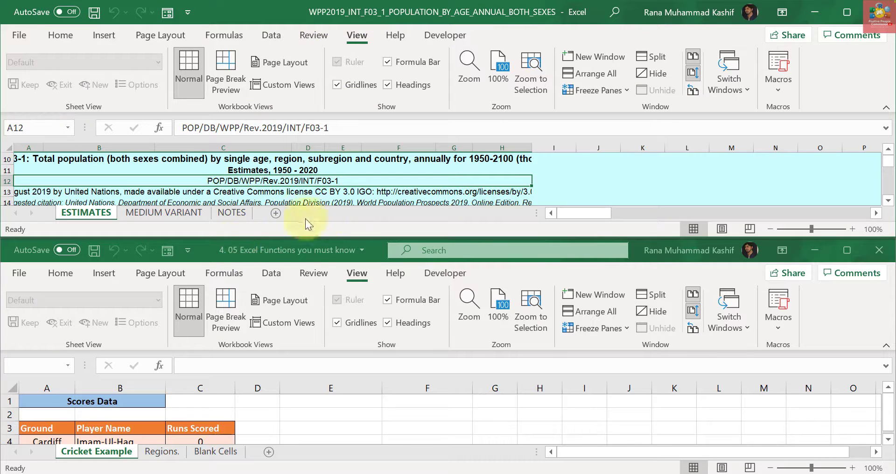
pyautogui.click(325, 408)
pyautogui.press('Down')
pyautogui.press('Down')
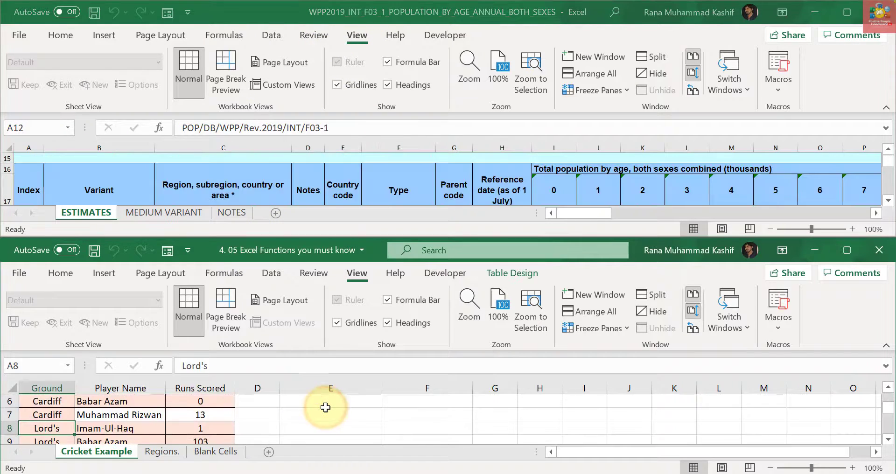
pyautogui.press('Down')
pyautogui.press('Down')
pyautogui.press('Down')
pyautogui.press('Down')
pyautogui.press('Down')
pyautogui.press('Down')
pyautogui.press('Down')
pyautogui.press('Down')
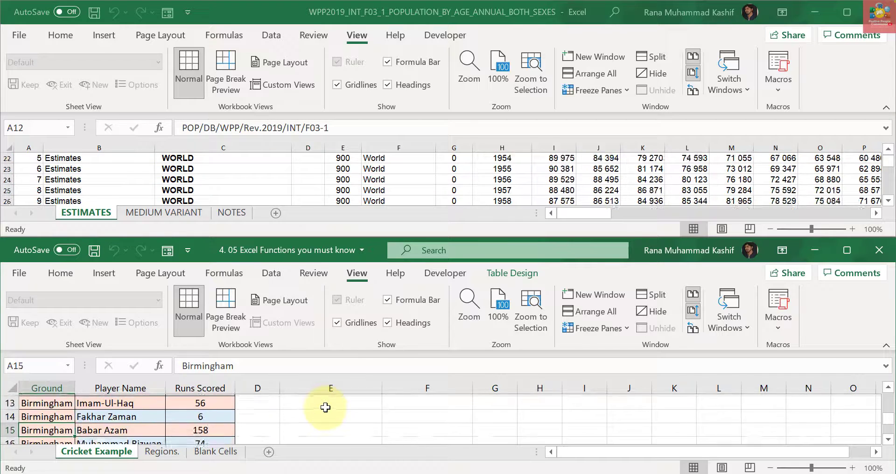
pyautogui.press('Down')
pyautogui.press('Down')
pyautogui.press('Down')
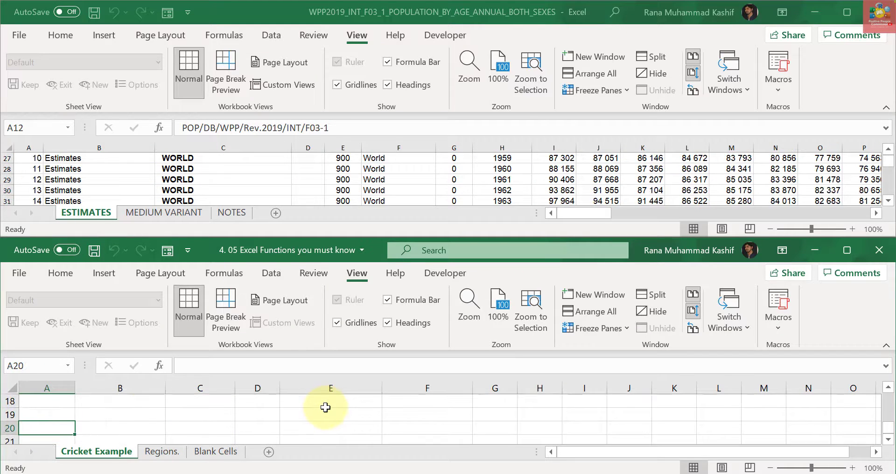
# Move back up column A of the Cricket Example sheet to row 5, watching both workbooks' vertical positions
pyautogui.press('Up')
pyautogui.press('Up')
pyautogui.press('Up')
pyautogui.press('Up')
pyautogui.press('Up')
pyautogui.press('Up')
pyautogui.press('Up')
pyautogui.press('Up')
pyautogui.press('Up')
pyautogui.press('Up')
pyautogui.press('Up')
pyautogui.press('Up')
pyautogui.press('Up')
pyautogui.press('Up')
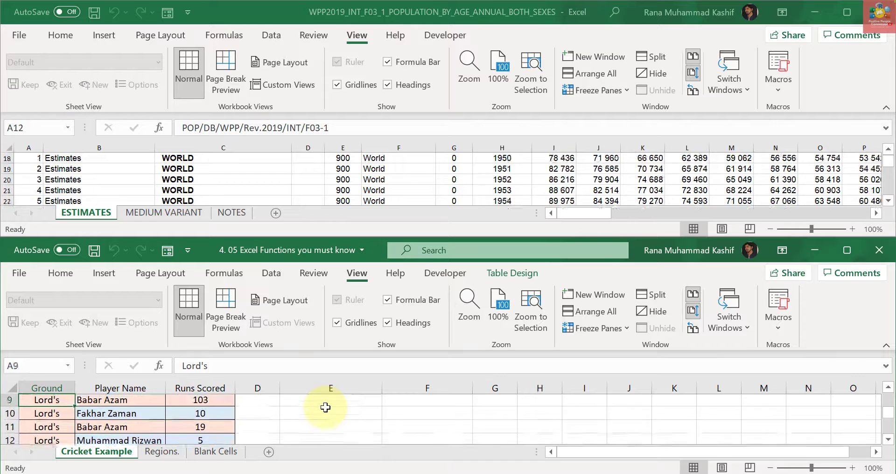
pyautogui.press('Up')
# Move across row 5 of the Cricket Example sheet to cell S5 to examine synchronous horizontal scrolling in both workbooks
pyautogui.press('Right')
pyautogui.press('Right')
pyautogui.press('Right')
pyautogui.press('Right')
pyautogui.press('Right')
pyautogui.press('Right')
pyautogui.press('Right')
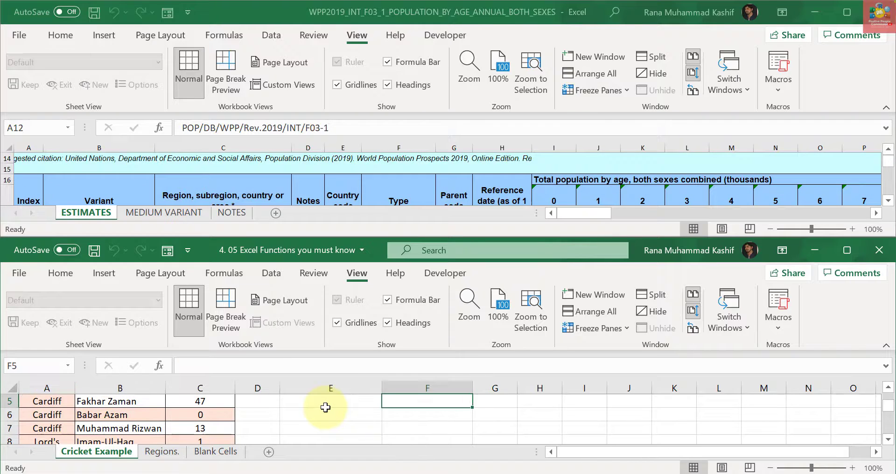
pyautogui.press('Right')
pyautogui.press('Right')
pyautogui.press('Right')
pyautogui.press('Right')
pyautogui.press('Right')
pyautogui.press('Right')
pyautogui.press('Right')
pyautogui.press('Right')
pyautogui.press('Right')
pyautogui.press('Right')
pyautogui.press('Right')
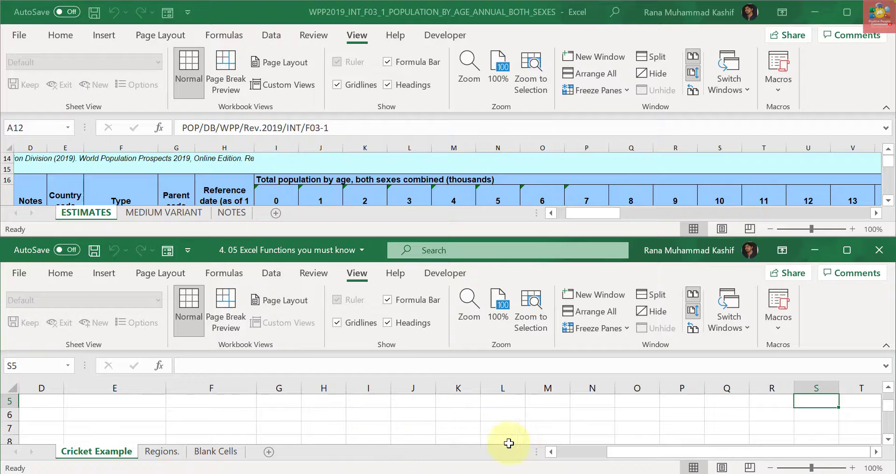
# Move down column S of the Cricket Example sheet to S20 to examine synchronous vertical scrolling, and switch to the population workbook's window
pyautogui.press('Down')
pyautogui.press('Down')
pyautogui.press('Down')
pyautogui.press('Down')
pyautogui.press('Down')
pyautogui.press('Down')
pyautogui.press('Down')
pyautogui.press('Down')
pyautogui.press('Down')
pyautogui.press('Down')
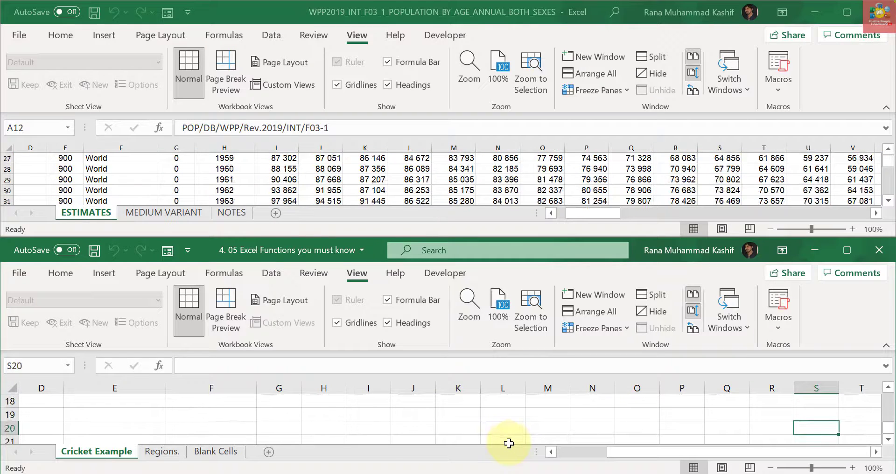
pyautogui.click(826, 173)
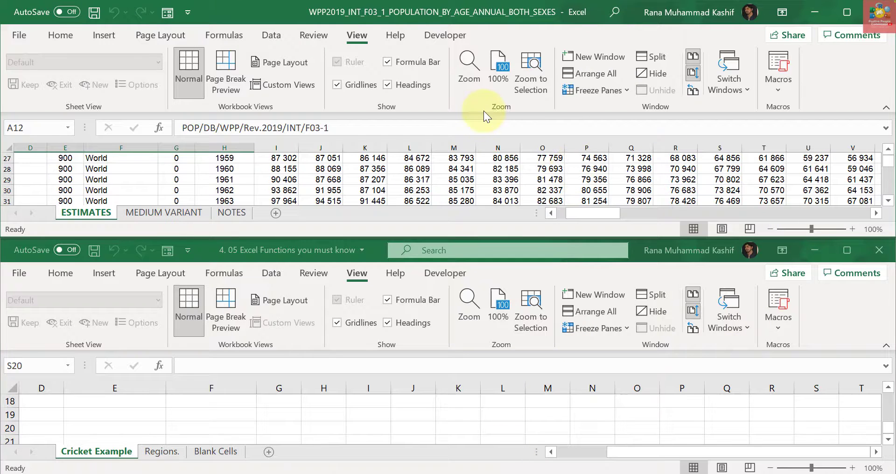